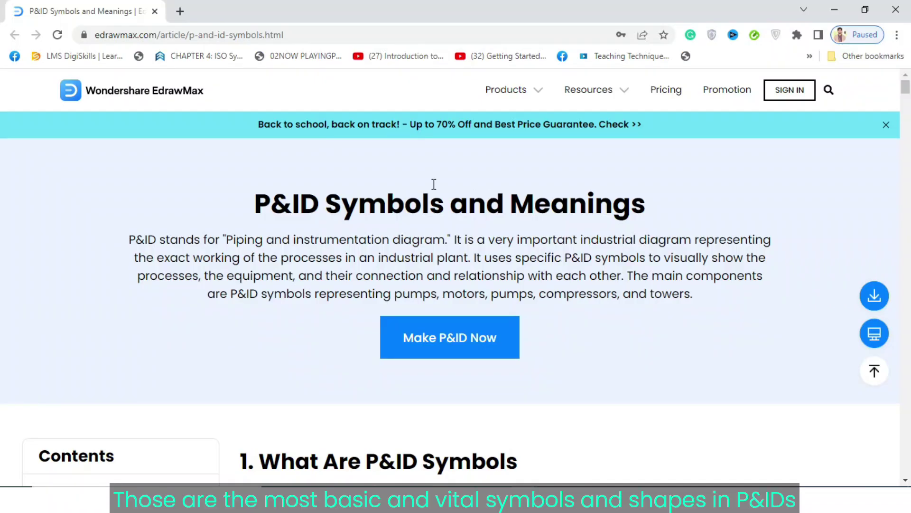
Scroll the P&ID Symbols article and open pid-symbols-pdf.pdf in a new tab
scroll(684, 261, "down", 15)
scroll(685, 261, "down", 18)
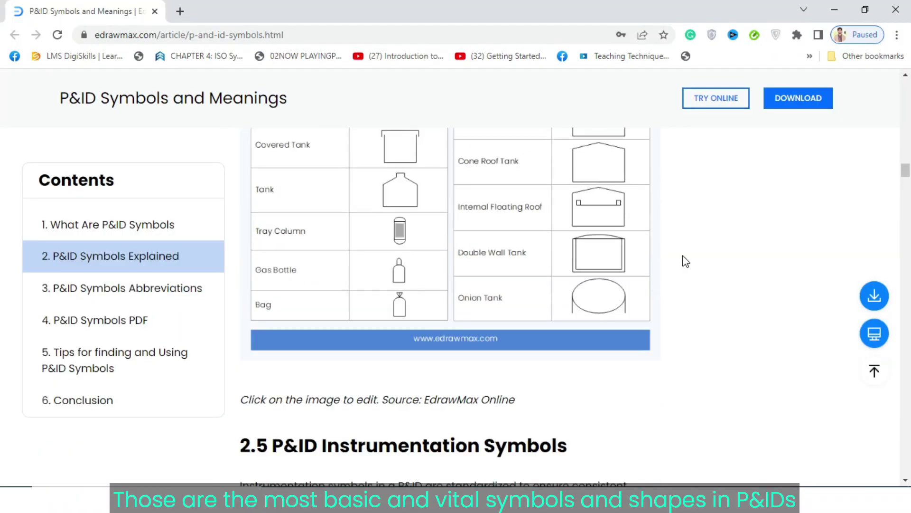
scroll(685, 261, "down", 9)
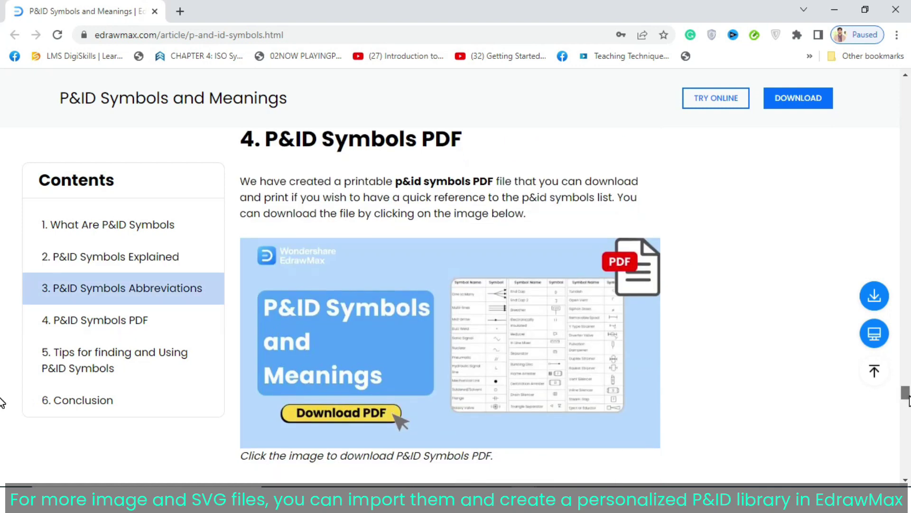
left_click(434, 300)
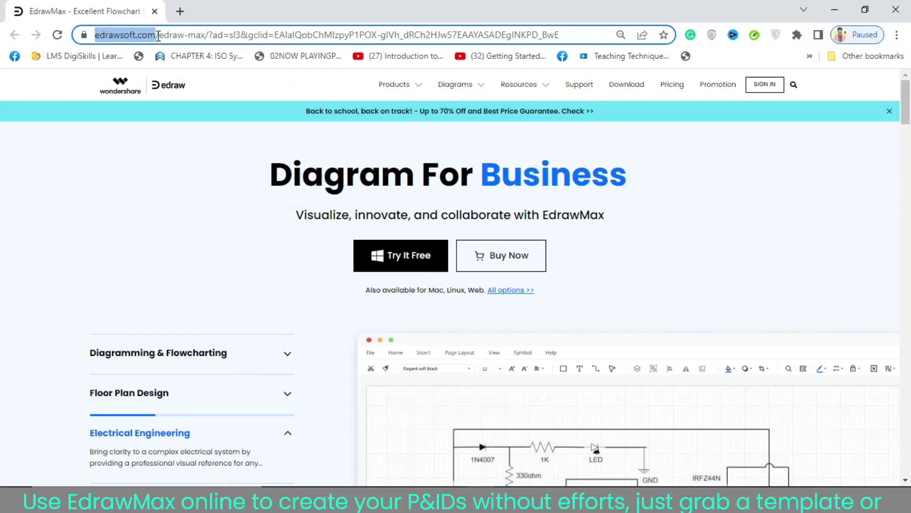
Open the PID Distillation Column template for editing and retitle it 'P&ID of Distillation'
mouse_move(396, 84)
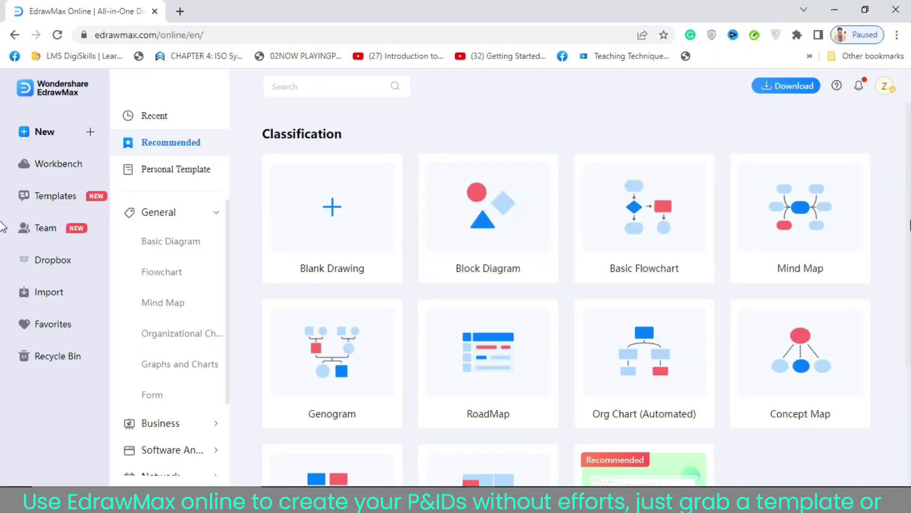
left_click(44, 197)
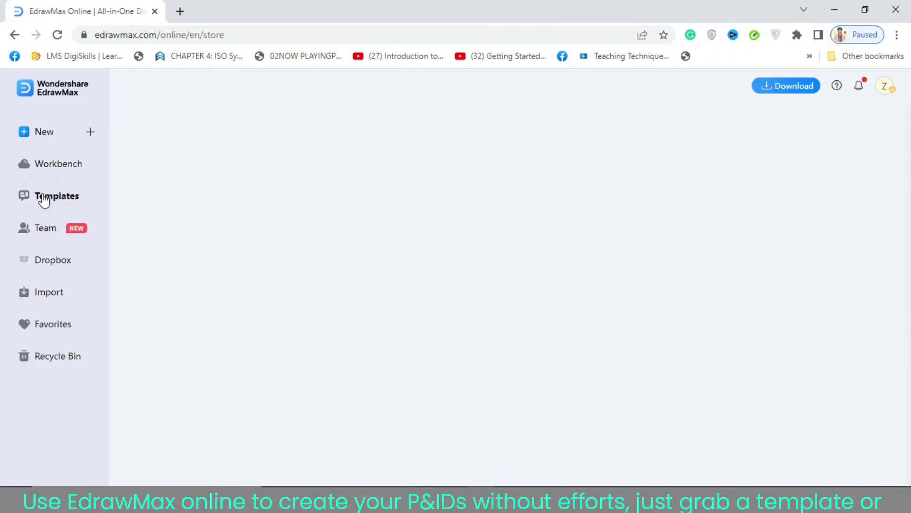
scroll(374, 261, "down", 8)
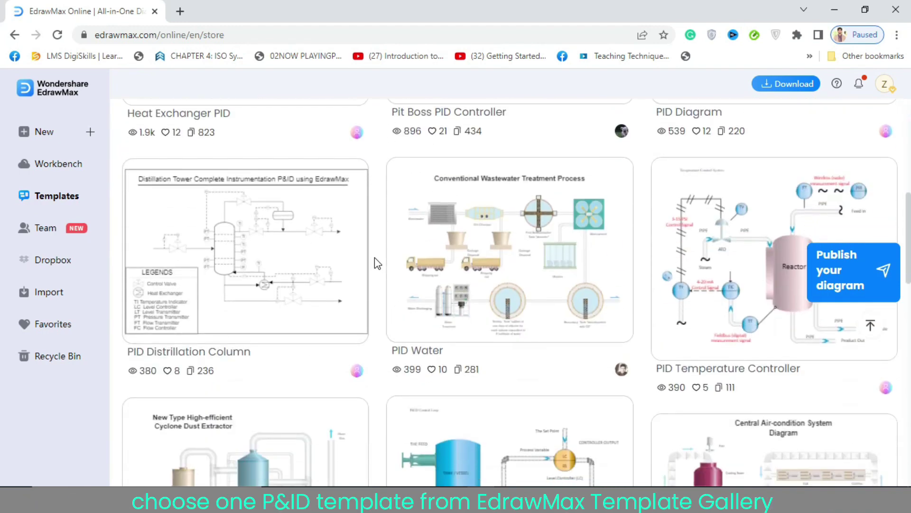
left_click(300, 214)
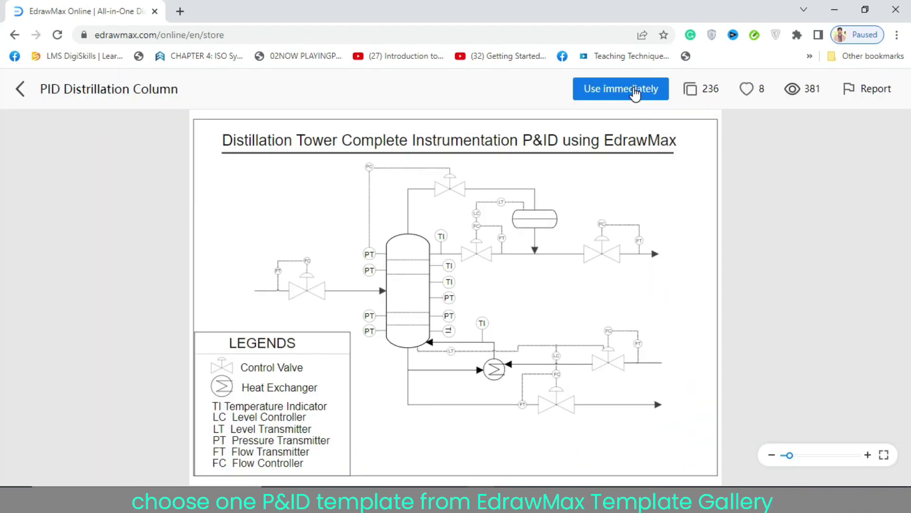
left_click(629, 88)
left_click(677, 183)
type("P&ID of Dis")
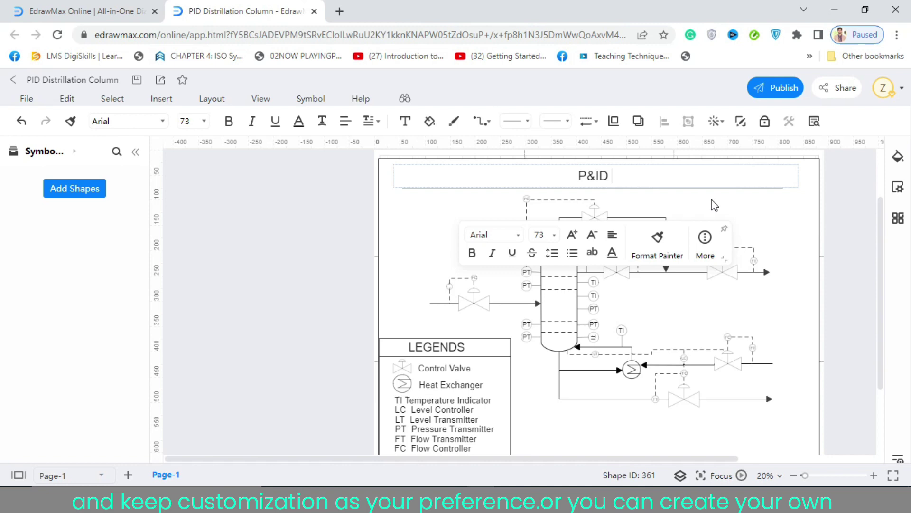
type("tillation")
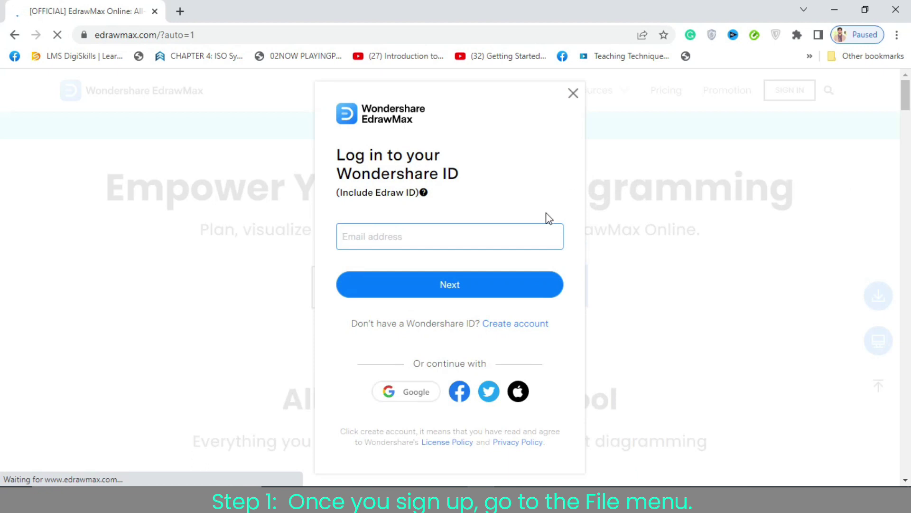
Sign in and browse to the Engineering › Industrial Process › Piping and Instrumentation templates
left_click(538, 226)
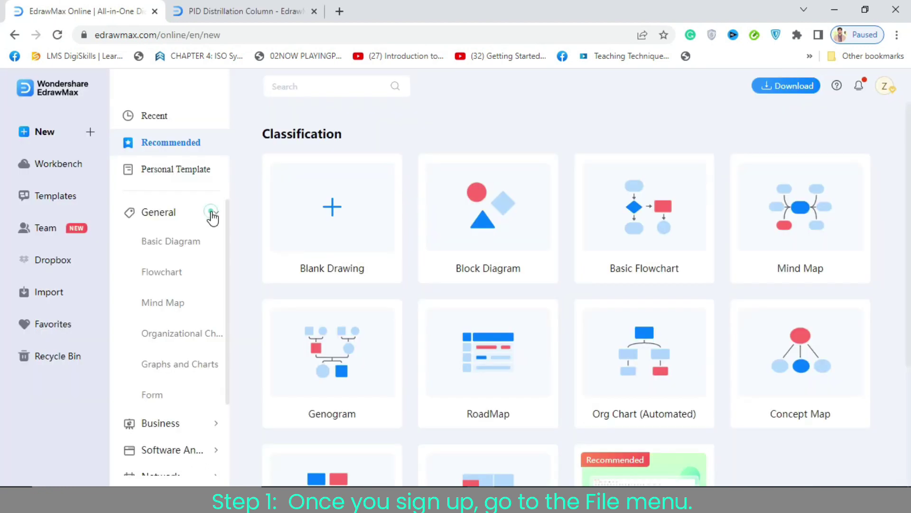
left_click(214, 212)
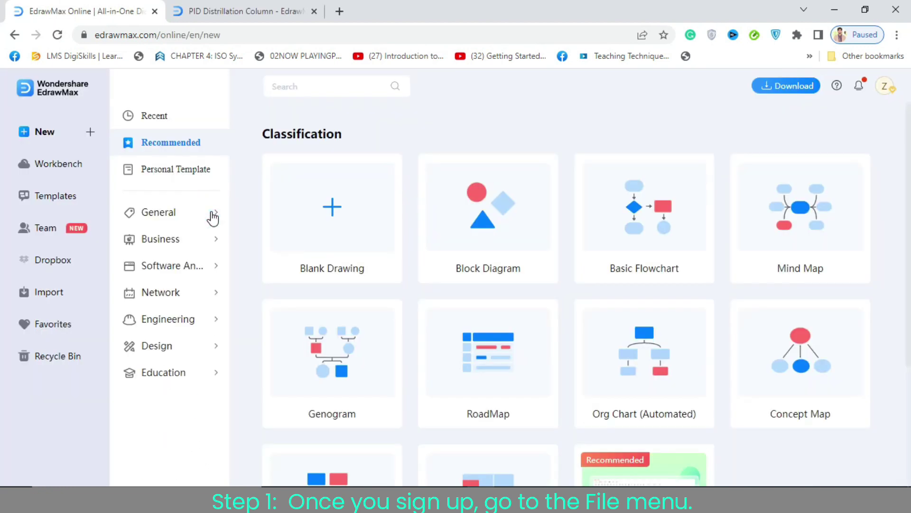
left_click(205, 317)
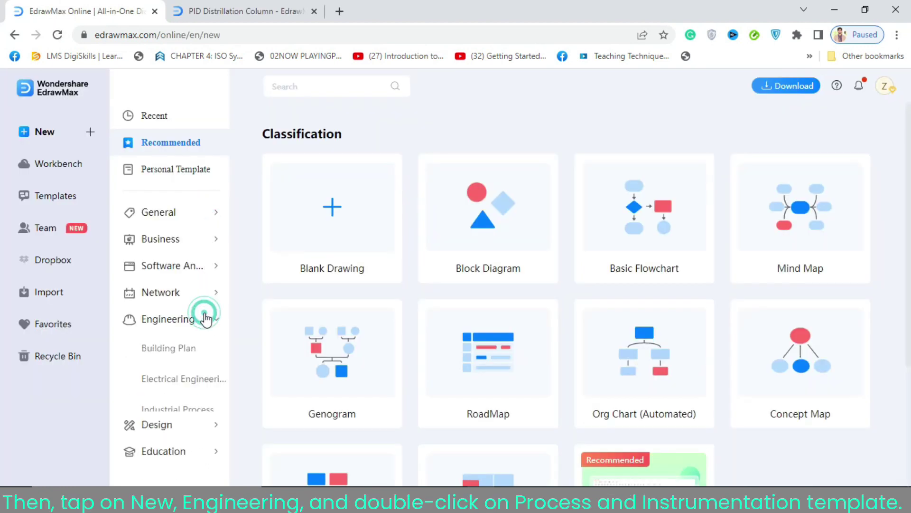
left_click(205, 404)
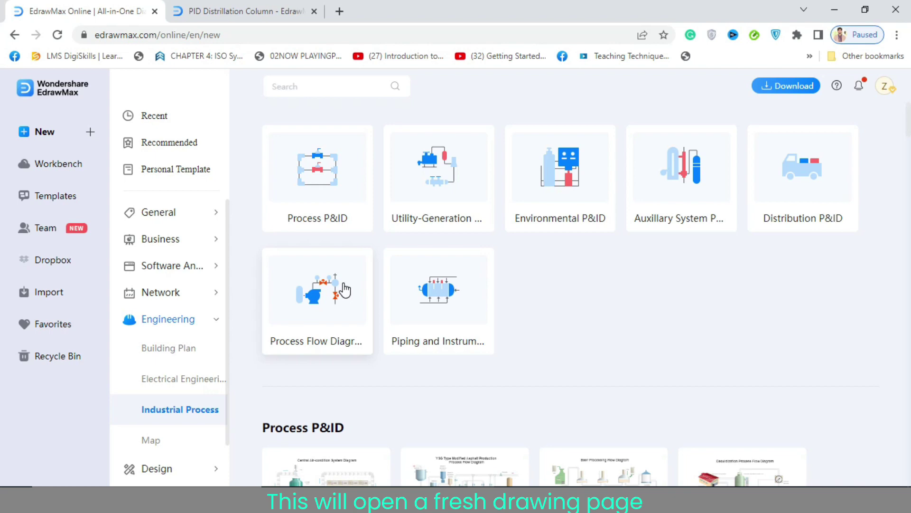
left_click(439, 294)
scroll(475, 294, "down", 5)
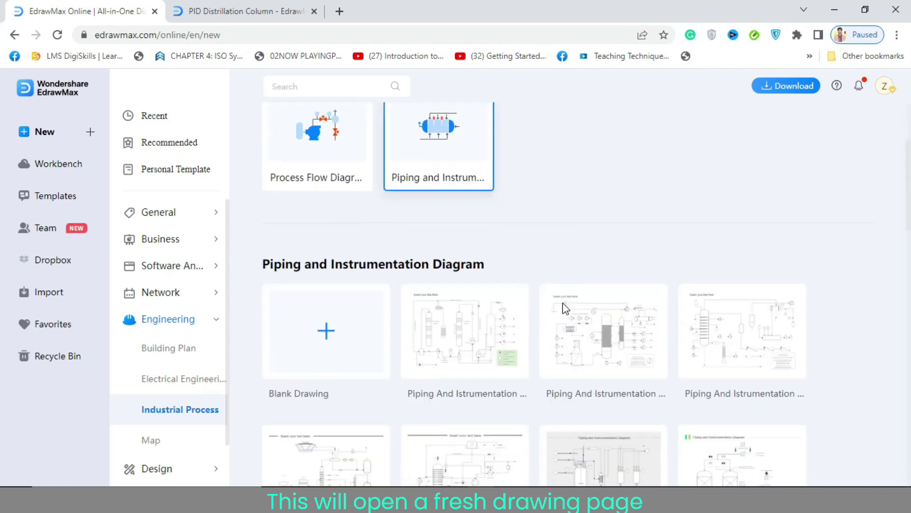
Start a blank P&ID drawing and load the Equipment and Piping and Connection symbol libraries
left_click(325, 237)
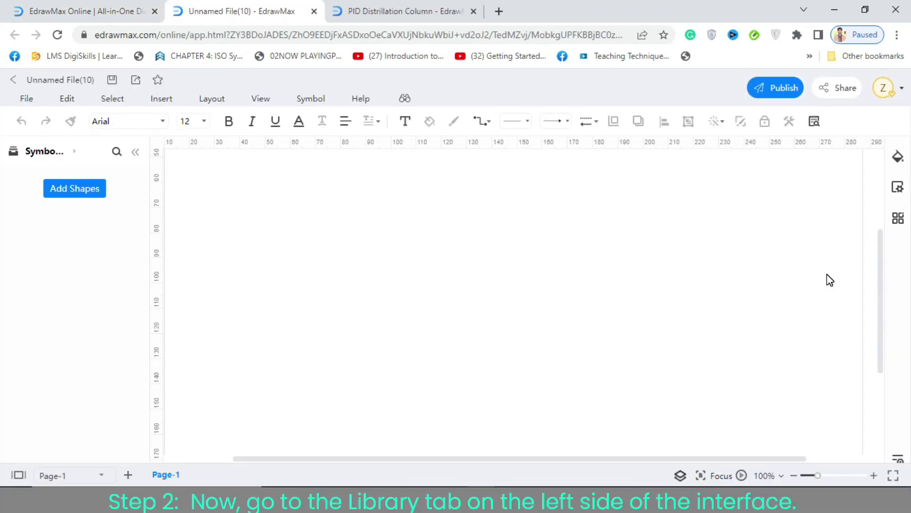
left_click(73, 188)
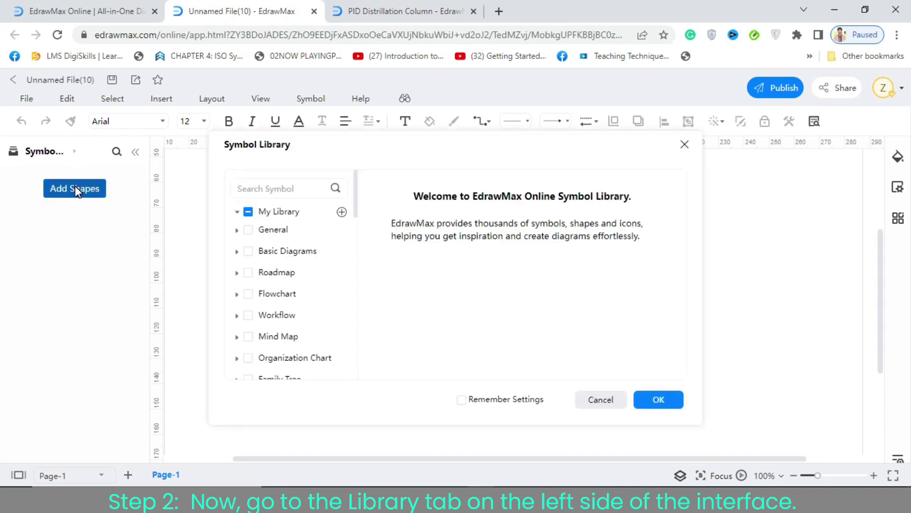
left_click(262, 311)
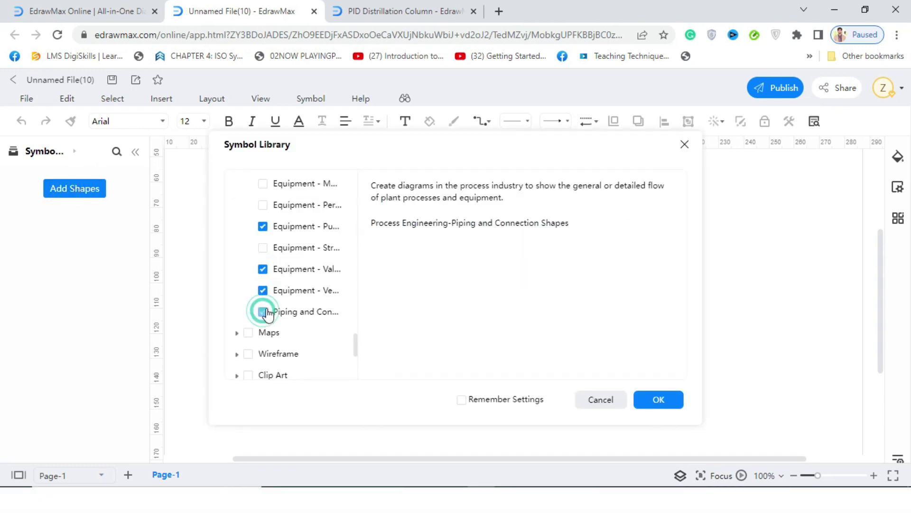
scroll(247, 290, "up", 2)
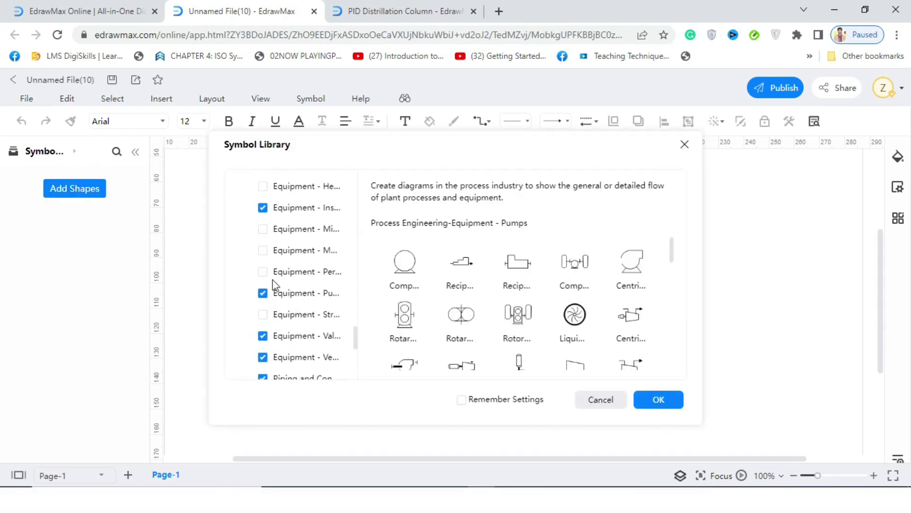
left_click(263, 271)
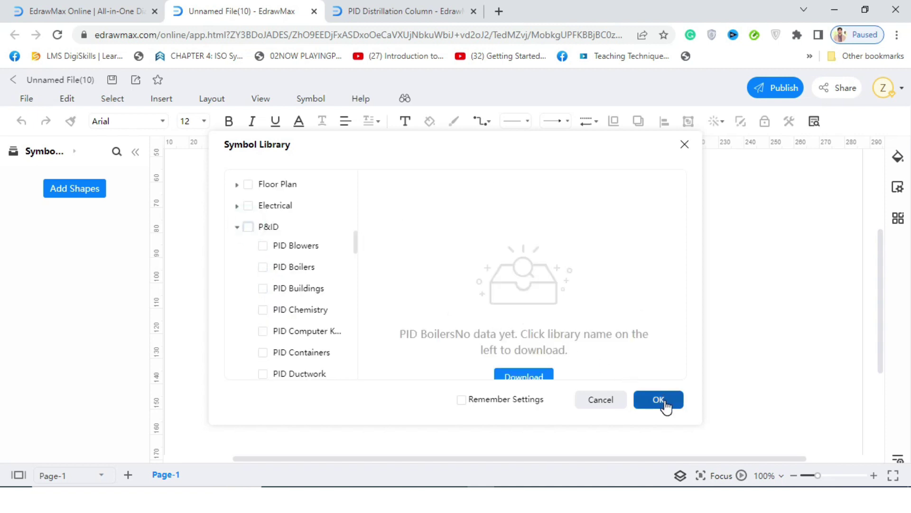
left_click(665, 403)
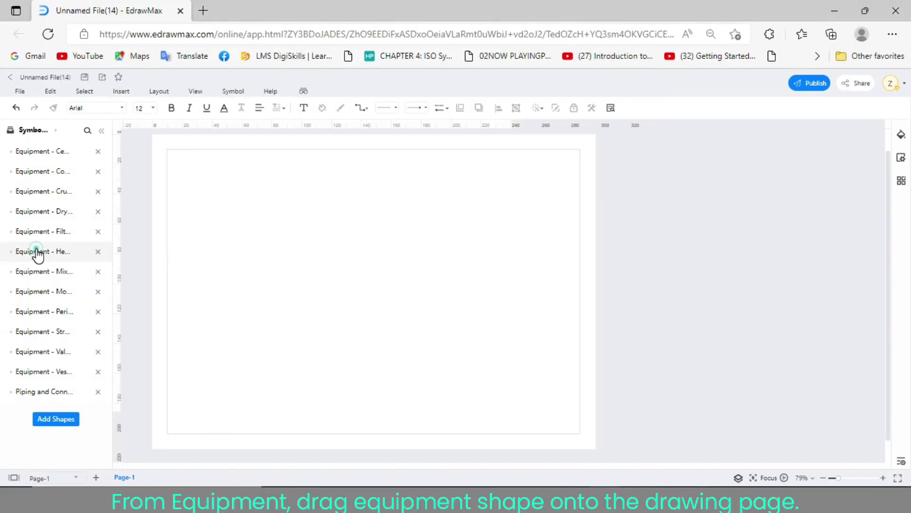
Place a cooling tower on the page
left_click(38, 247)
scroll(52, 302, "down", 2)
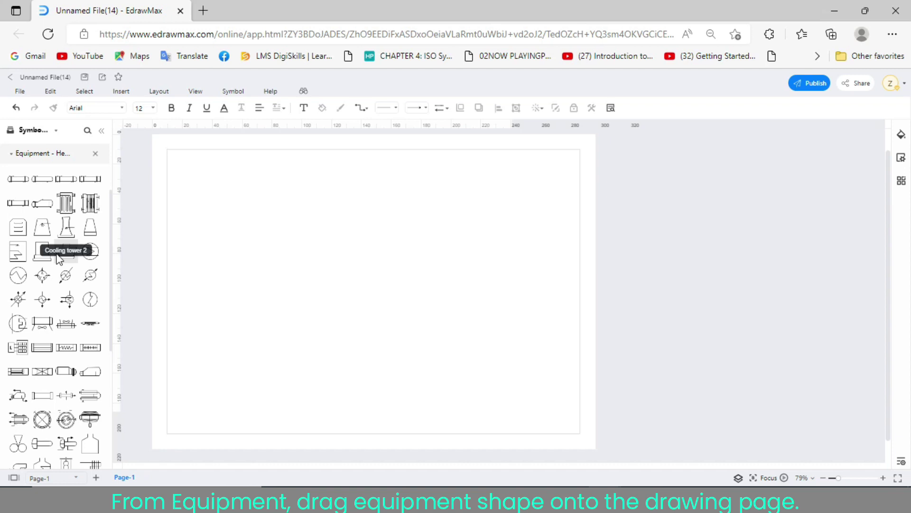
mouse_move(65, 236)
left_mouse_down()
mouse_move(236, 220)
mouse_move(378, 243)
mouse_move(369, 251)
mouse_move(391, 285)
mouse_move(441, 335)
left_mouse_up()
left_click_drag(397, 265, 378, 225)
scroll(52, 304, "down", 3)
Add and enlarge the furnace on the left, shifting the cooling tower right
left_click_drag(42, 320, 612, 349)
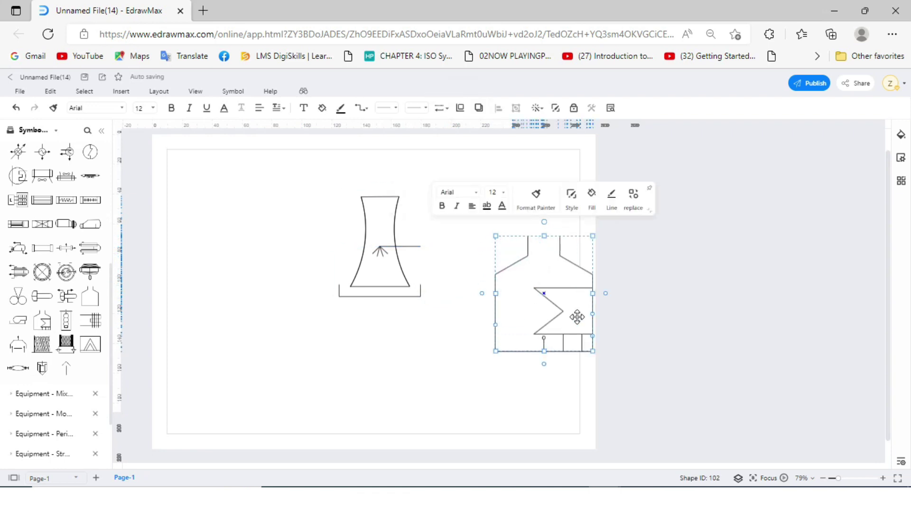
left_click_drag(579, 315, 280, 247)
left_click_drag(382, 218, 495, 218)
left_click_drag(285, 208, 322, 224)
Place a centrifugal pump below the furnace and cooling tower
left_click(43, 151)
left_click_drag(18, 273, 413, 358)
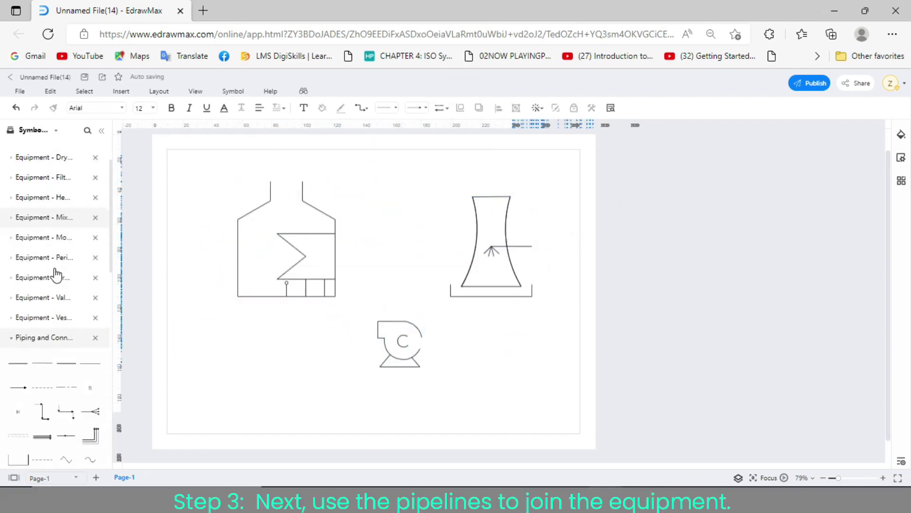
scroll(54, 267, "down", 3)
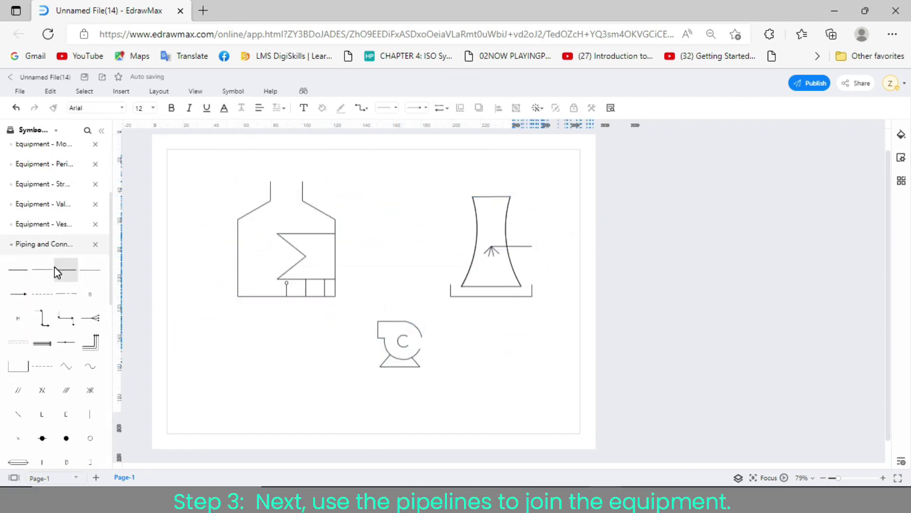
Pipe the pump to the tower base, pump inlet to the exchanger, and exchanger to the tower
left_click_drag(45, 271, 438, 343)
left_click_drag(507, 346, 492, 296)
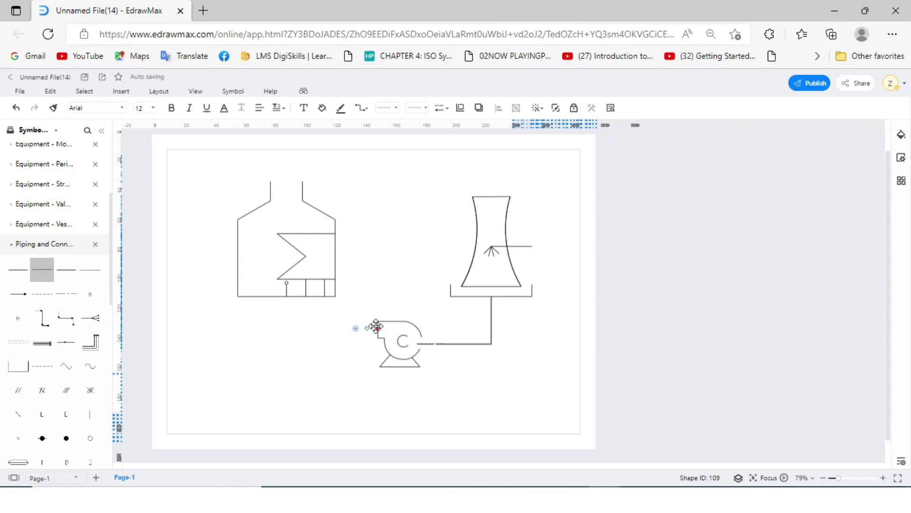
left_click(365, 332)
mouse_move(366, 336)
left_mouse_down()
mouse_move(349, 280)
mouse_move(335, 282)
left_mouse_up()
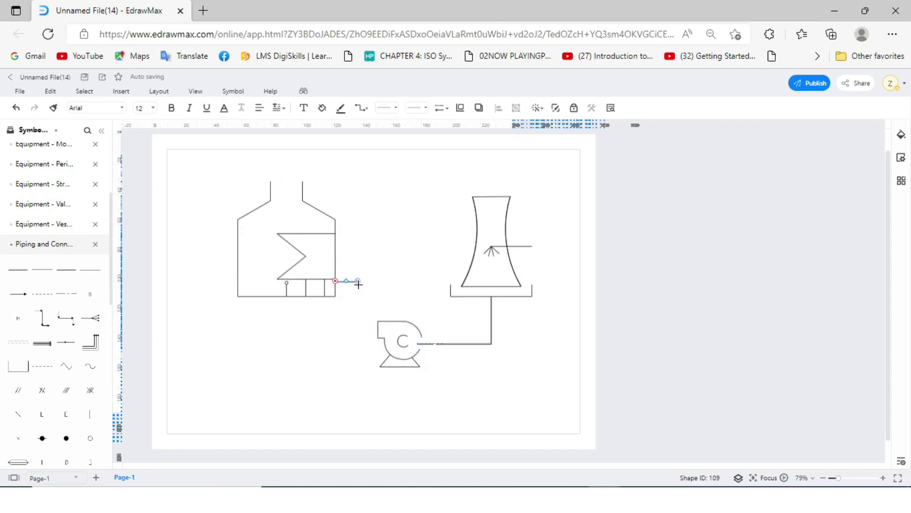
left_click_drag(335, 234, 550, 248)
Place a valve on the top pipe and move an instrument circle onto the pipe
left_click(24, 244)
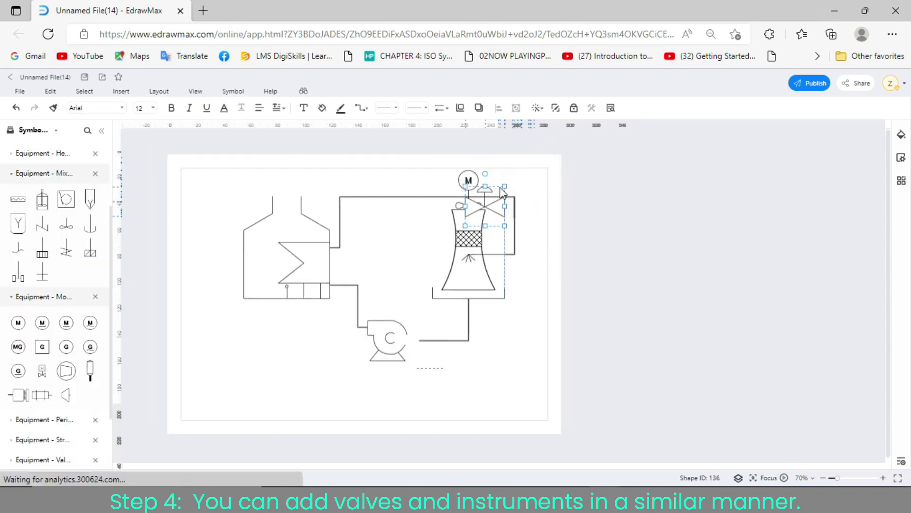
left_click_drag(503, 191, 389, 196)
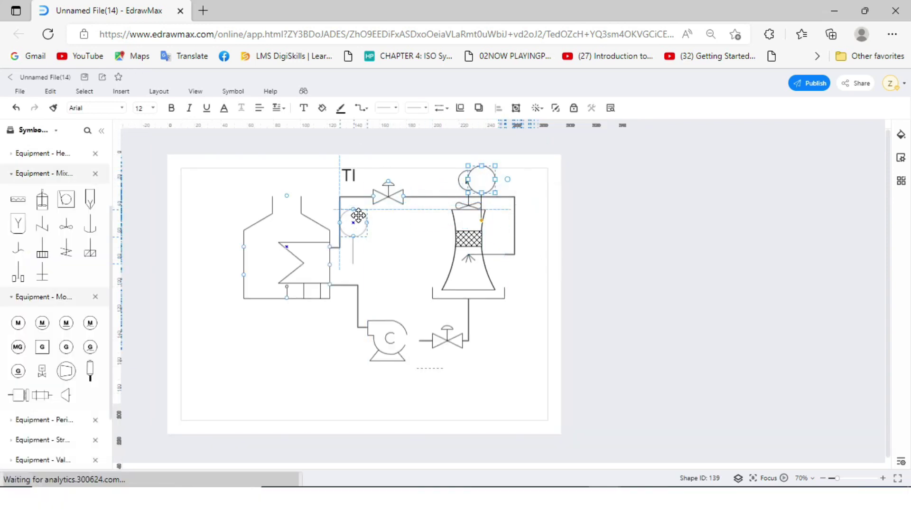
left_click_drag(358, 216, 357, 245)
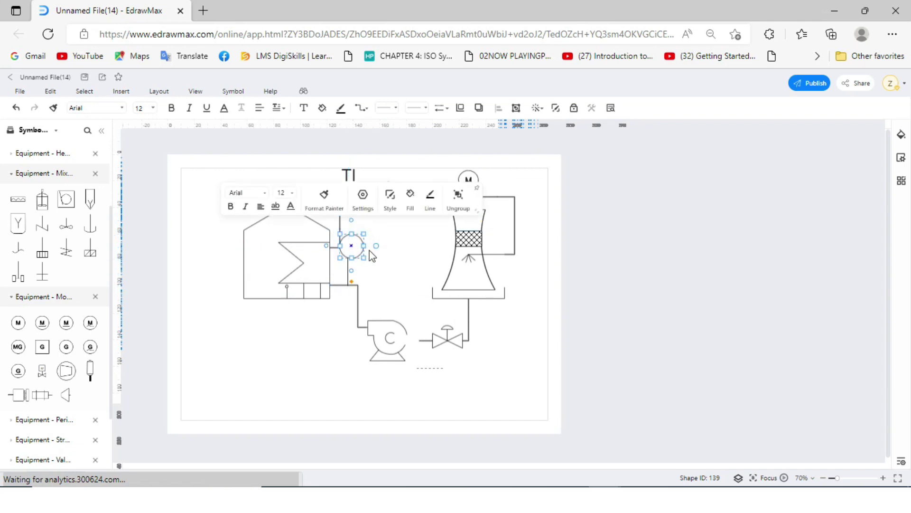
Rotate the second instrument circle 180° and position it beside the lower pipe
left_click(520, 321)
left_click(364, 246)
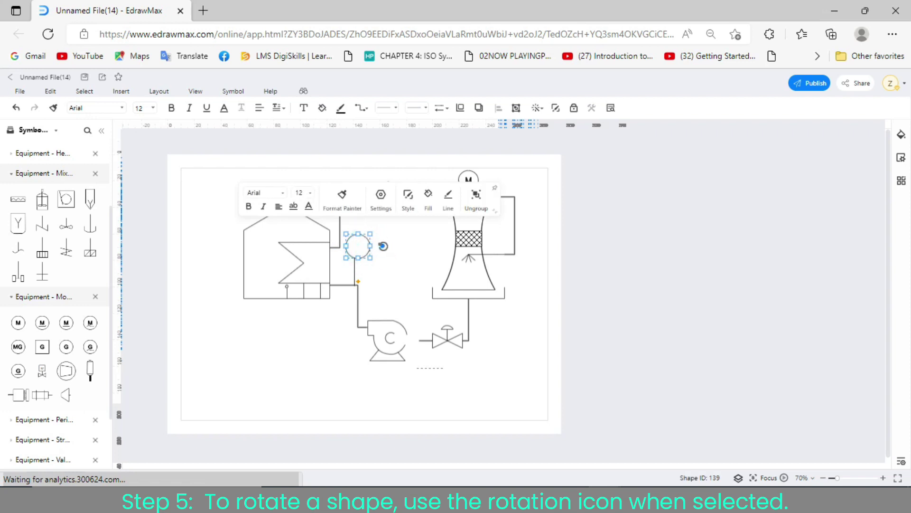
left_click_drag(383, 246, 360, 301)
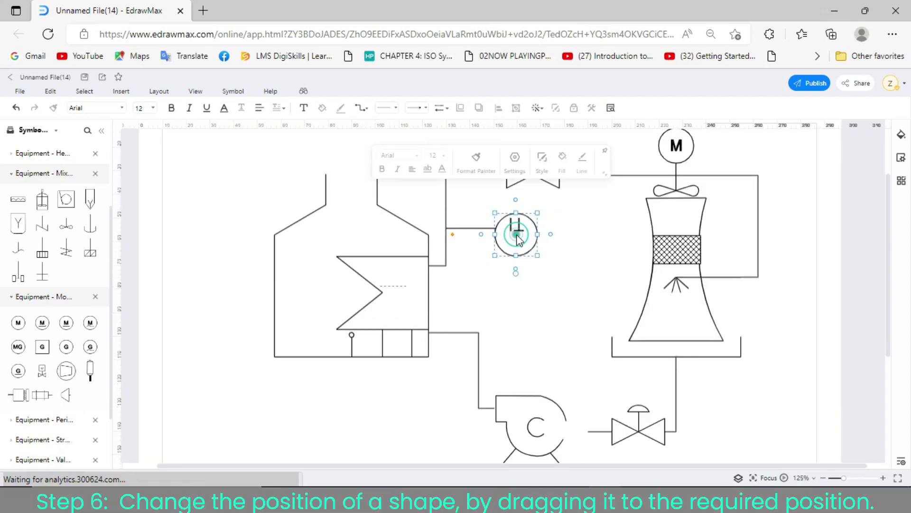
left_click_drag(527, 245, 548, 342)
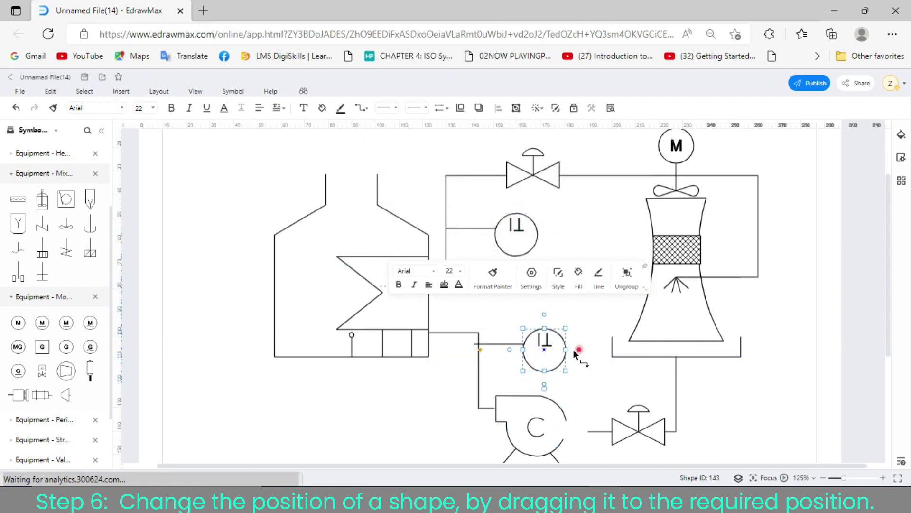
Label the upper instrument circle TI and set the label's font size to 22
left_click(491, 301)
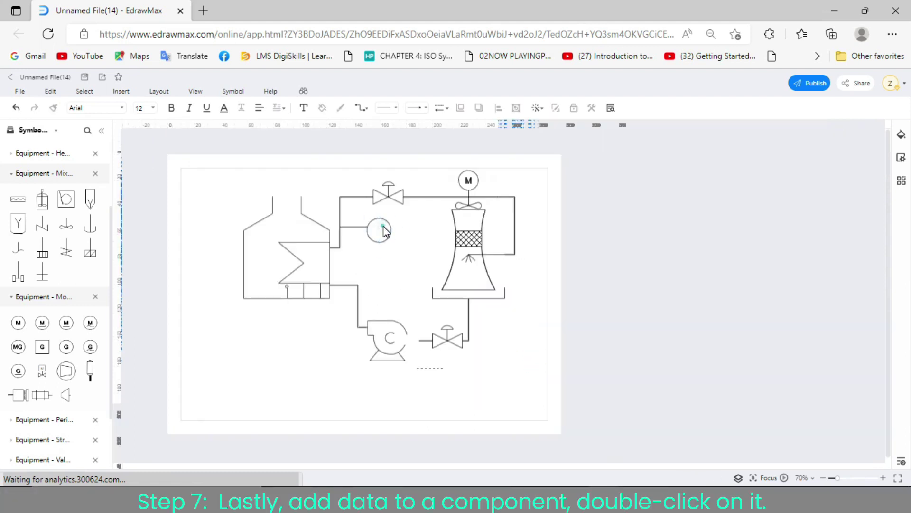
double_click(379, 229)
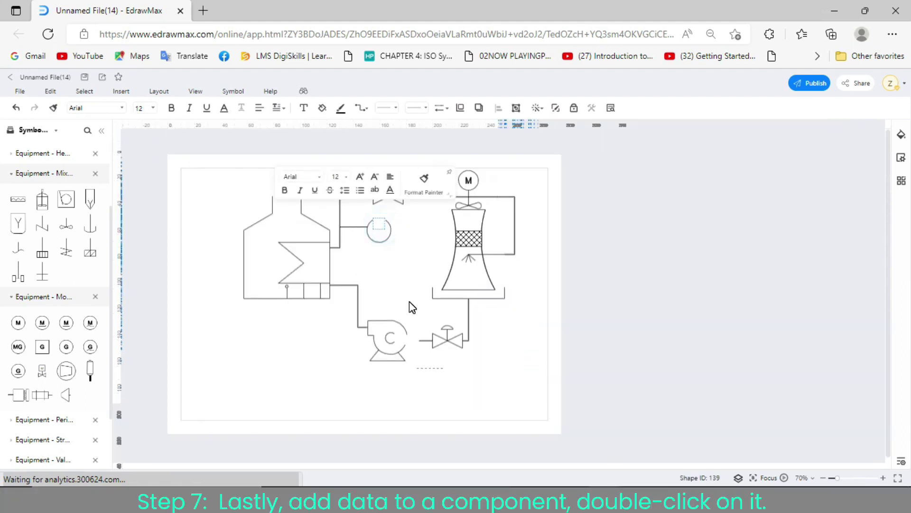
type("TI")
scroll(411, 307, "up", 6)
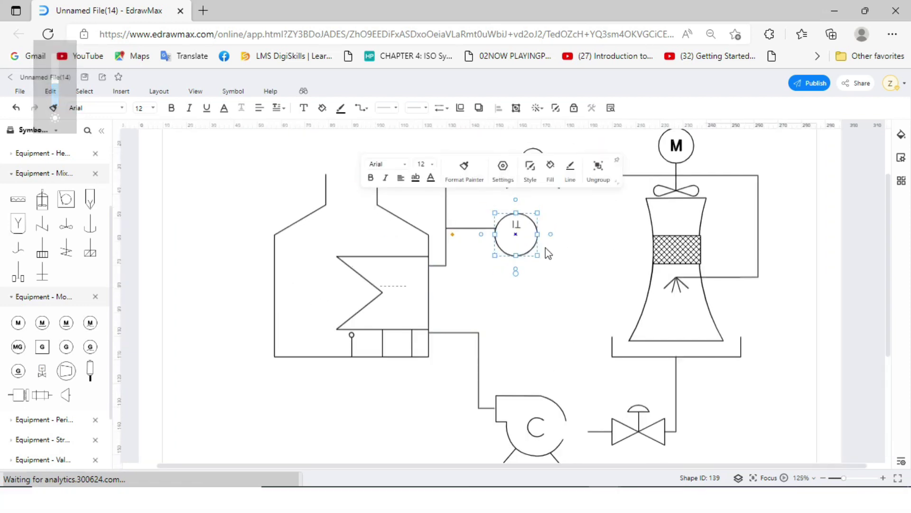
double_click(517, 225)
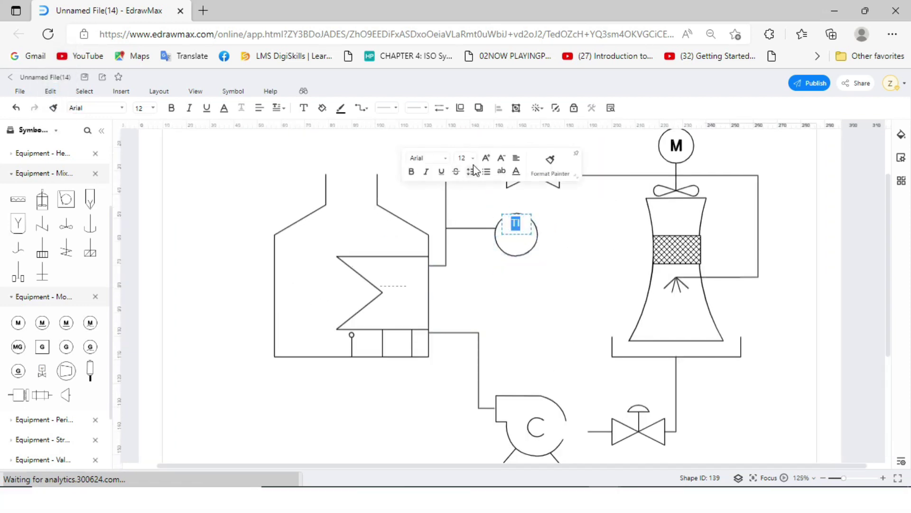
left_click(471, 158)
left_click(466, 372)
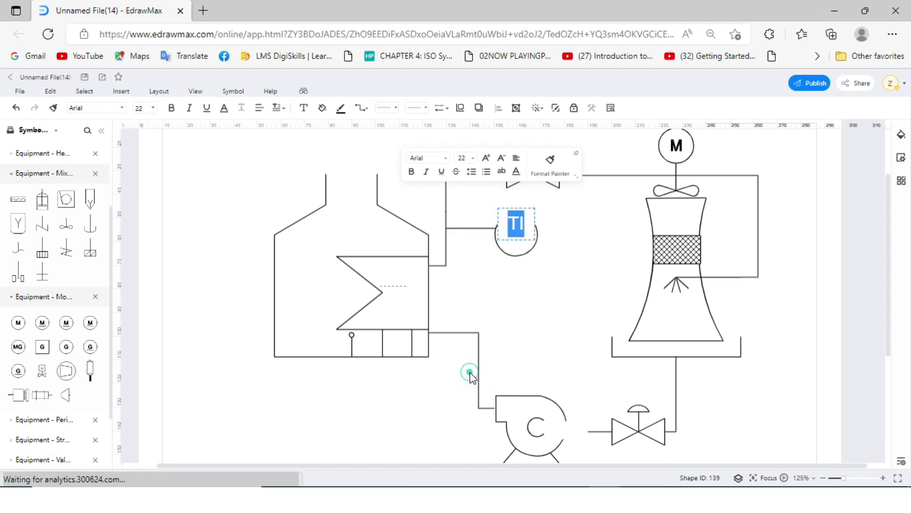
left_click(541, 314)
left_click(519, 226)
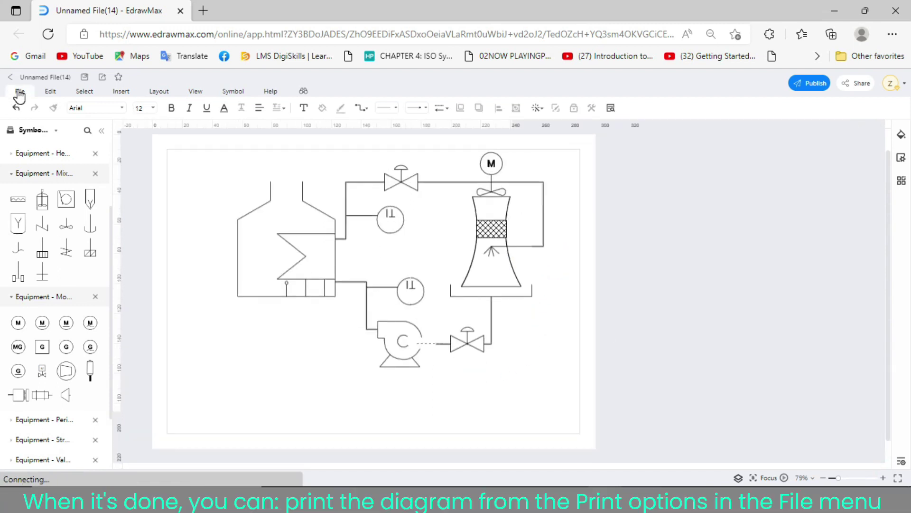
Export the P&ID diagram through File › Export › Export Graphics
left_click(19, 92)
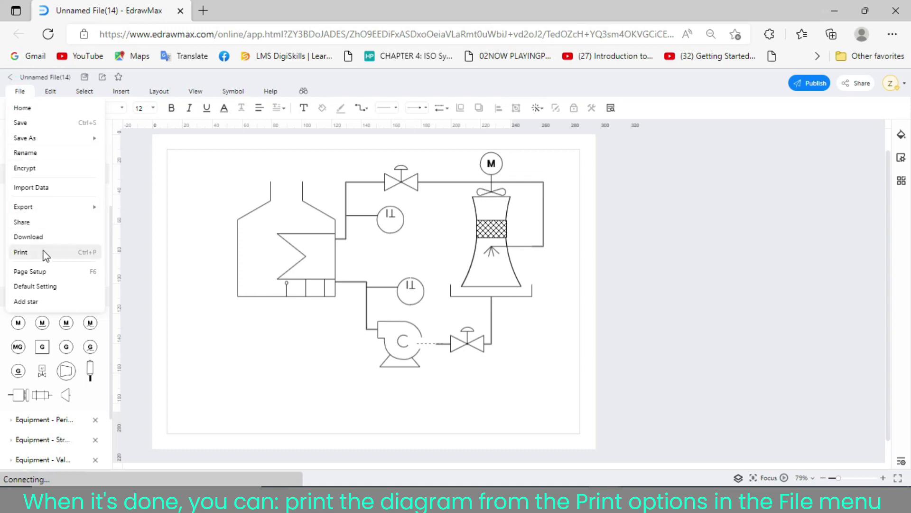
mouse_move(45, 208)
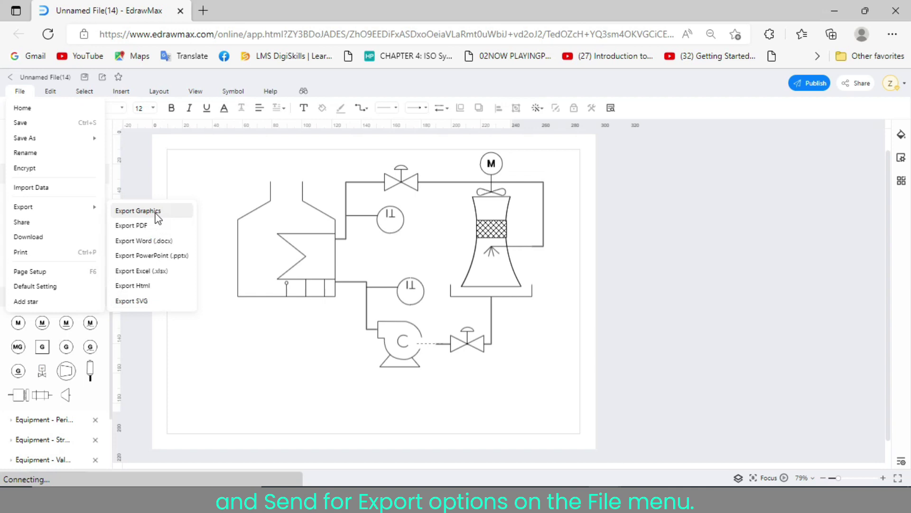
left_click(16, 222)
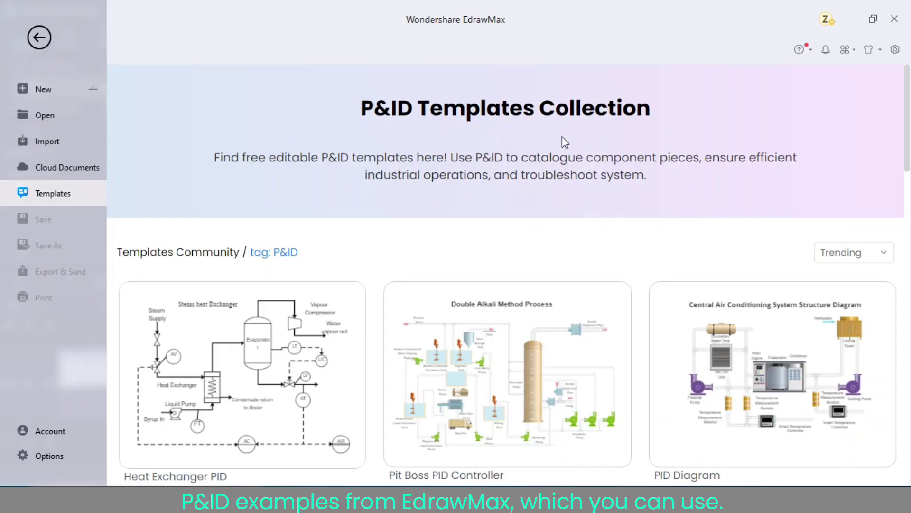
Scroll the P&ID Templates Collection down to the PID Sensor, PID Loop and PID Controller templates
scroll(629, 260, "down", 5)
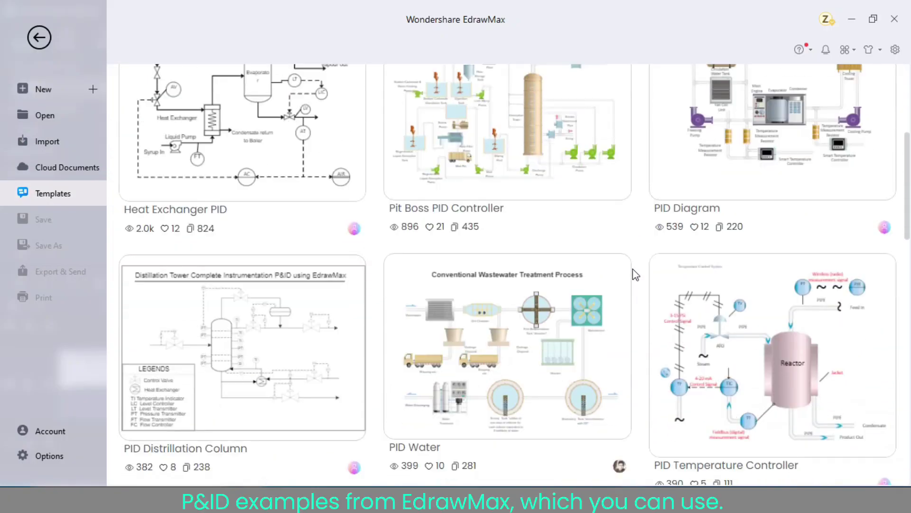
scroll(640, 268, "down", 8)
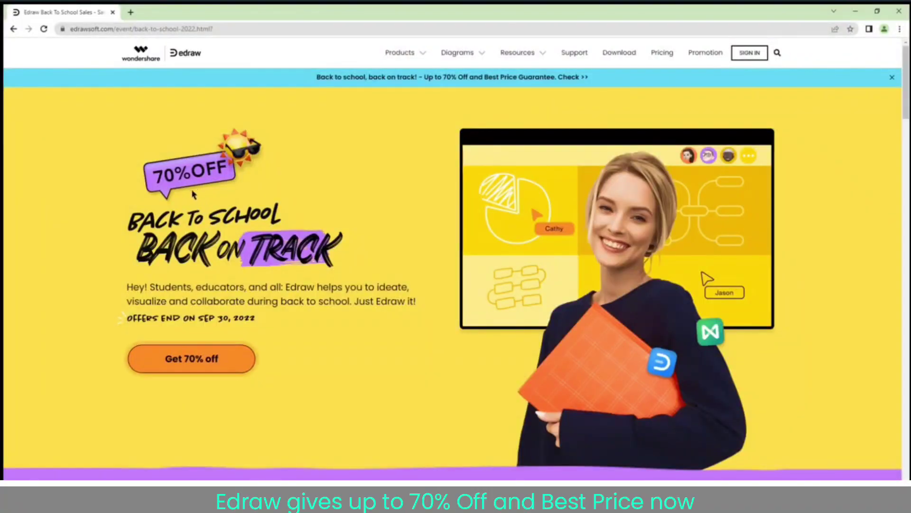
Open the EdrawMax free download link, then return to the video and follow the Wondershare Edraw subscribe link
scroll(365, 299, "down", 15)
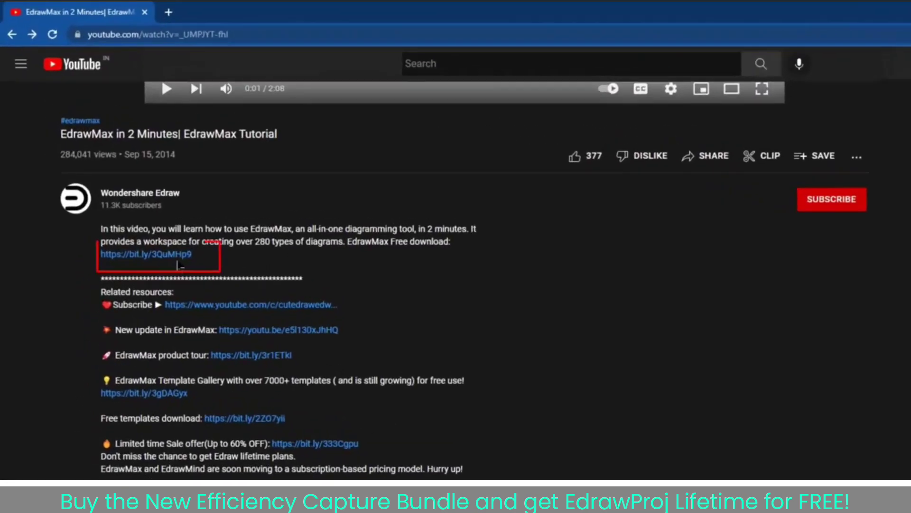
left_click(126, 192)
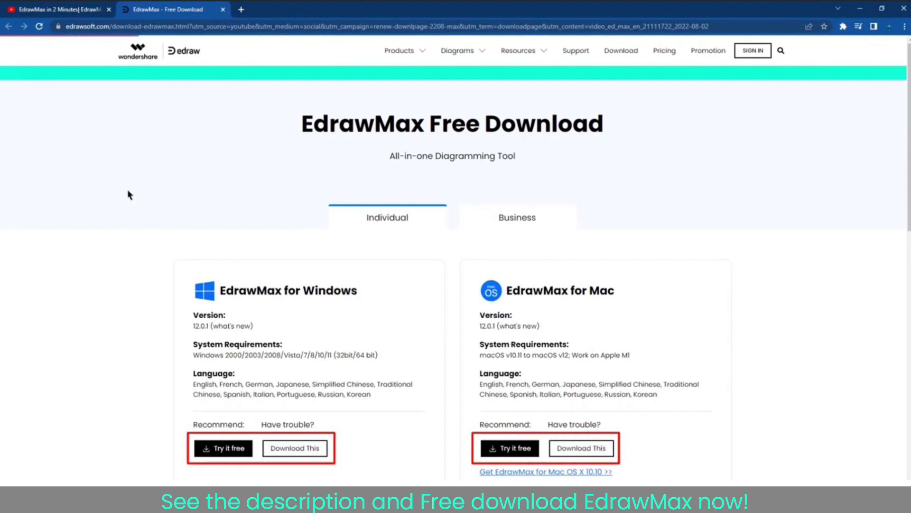
key("ctrl+shift+Tab")
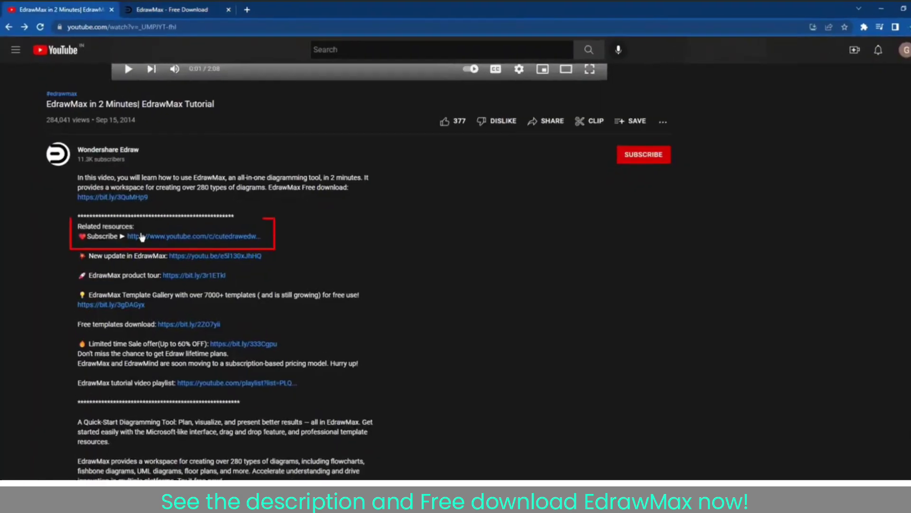
left_click(189, 230)
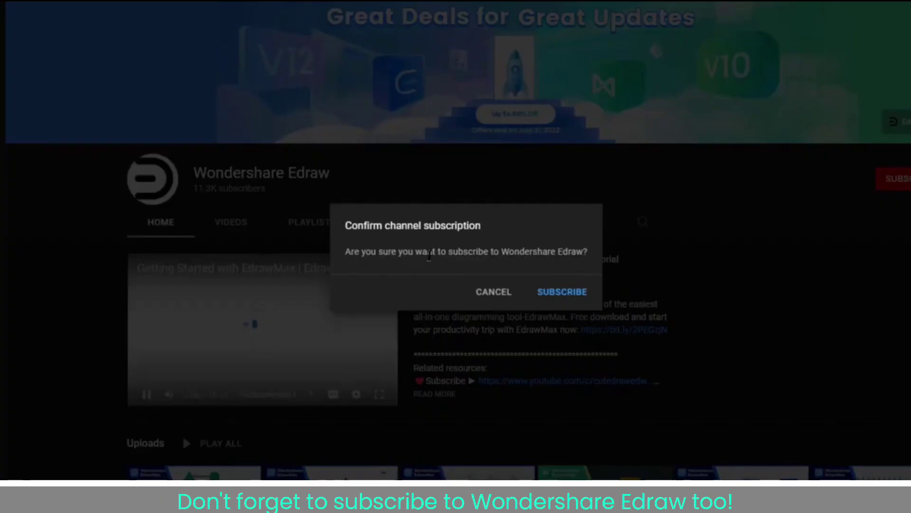